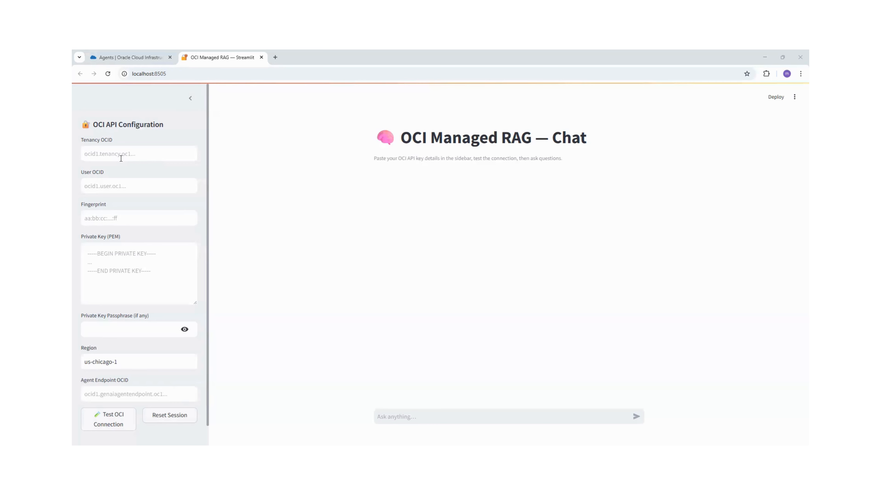
Paste the user OCID into the User OCID field.
click(118, 156)
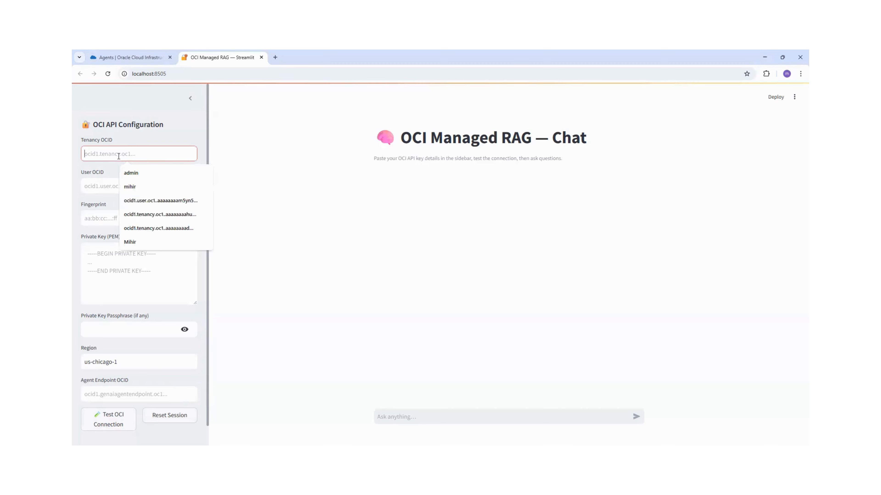
click(209, 196)
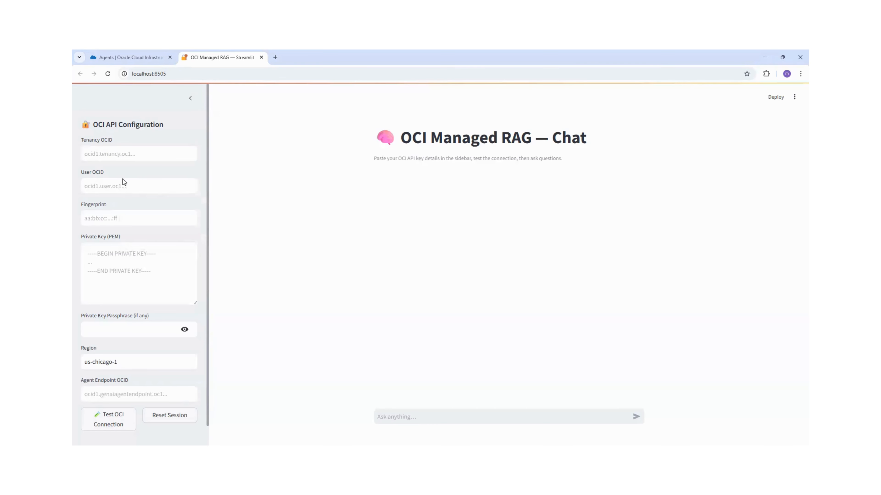
click(102, 185)
key(ctrl+v)
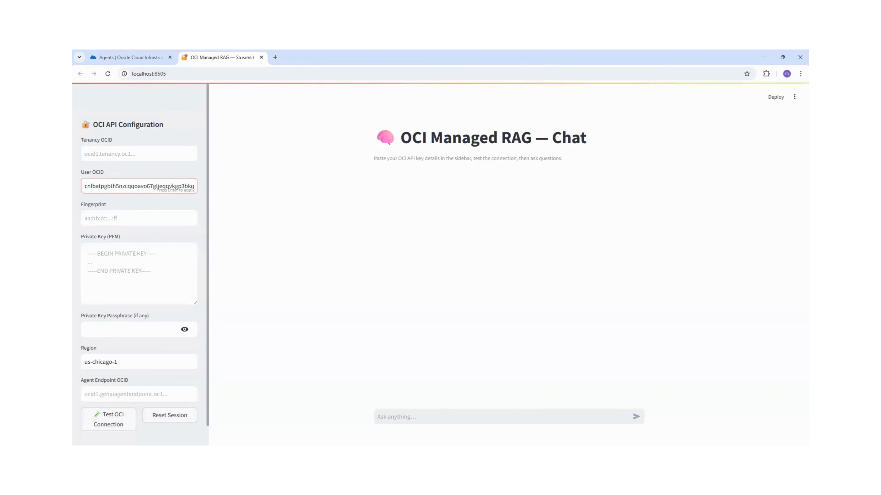
Paste the API key fingerprint into the Fingerprint field.
key(alt+Tab)
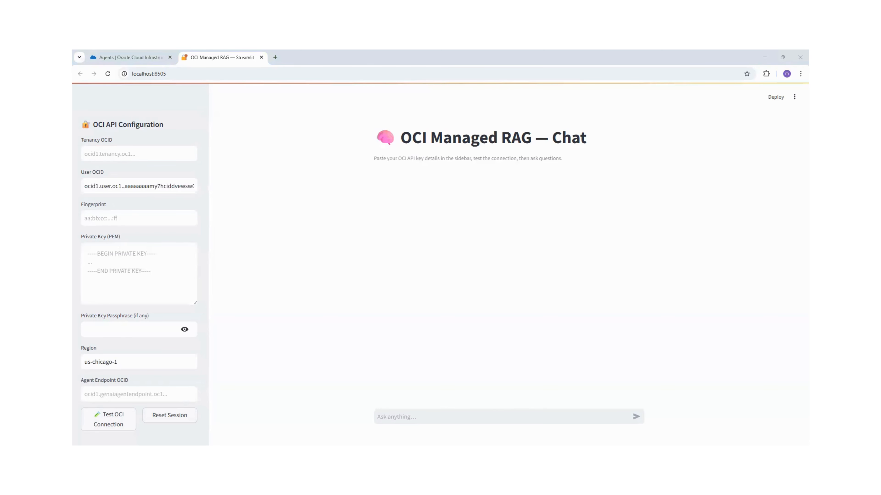
click(120, 214)
key(ctrl+v)
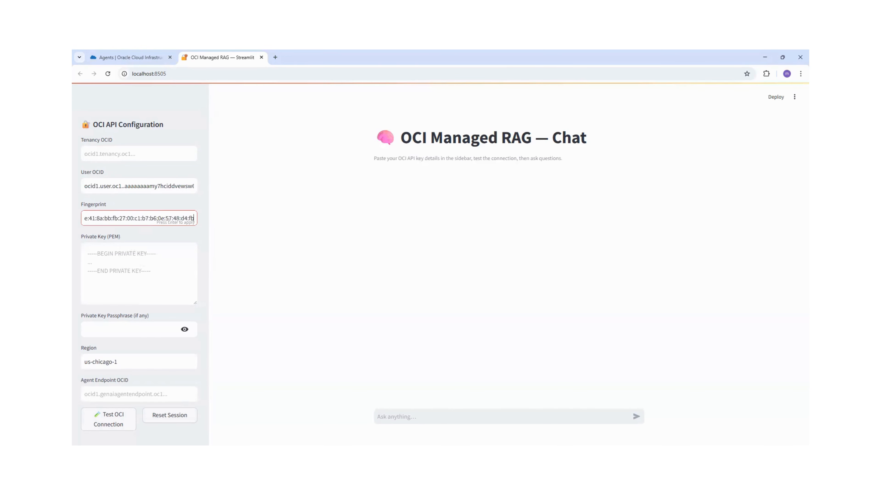
Paste the tenancy OCID into the Tenancy OCID field.
key(alt+Tab)
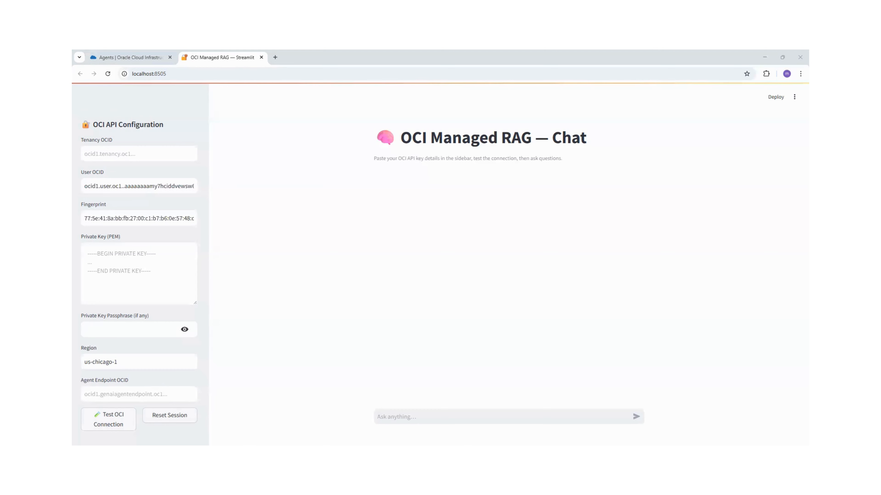
click(141, 154)
key(ctrl+v)
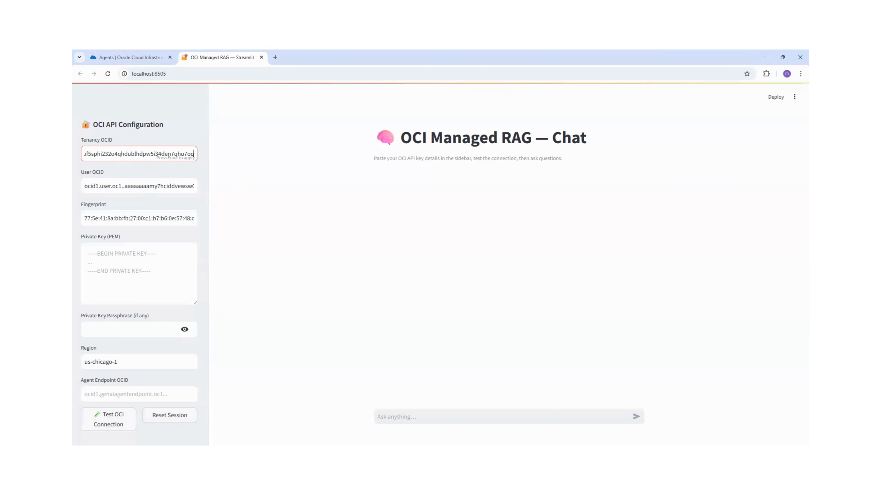
Paste the private key PEM into the Private Key field.
key(alt+Tab)
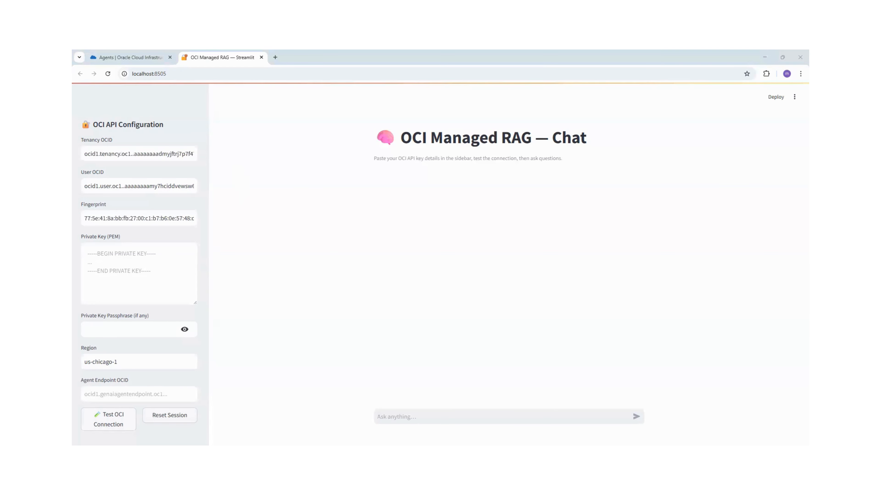
click(161, 286)
key(ctrl+v)
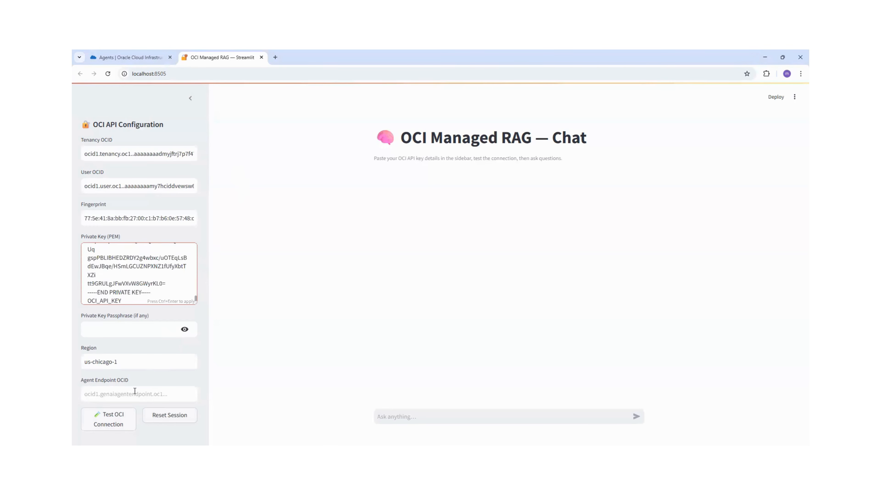
Paste the agent endpoint OCID into the Agent Endpoint OCID field.
click(124, 395)
click(289, 380)
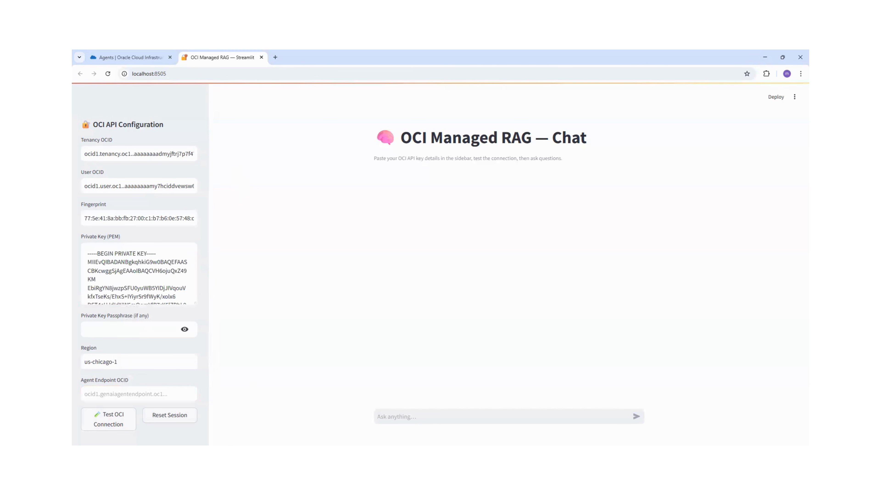
key(alt+Tab)
click(107, 392)
key(ctrl+v)
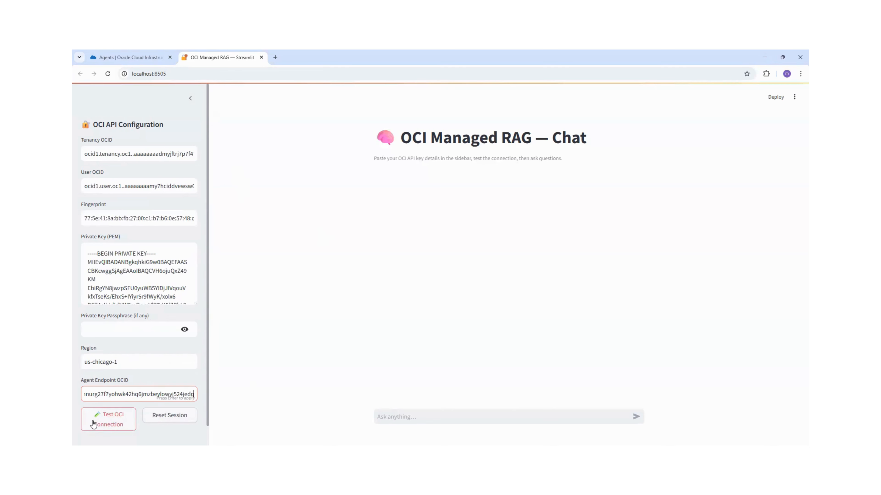
Test the OCI connection and check the connection status below the sidebar buttons.
click(101, 423)
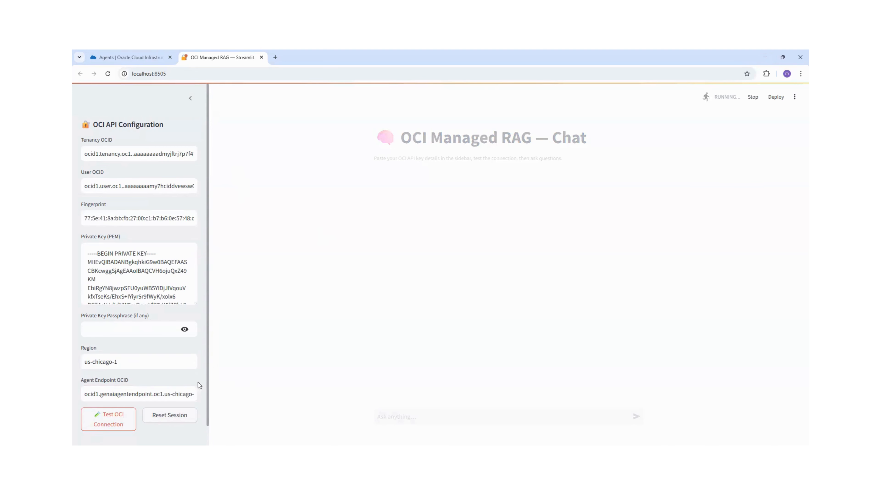
scroll(189, 385, down, 1)
scroll(183, 388, down, 1)
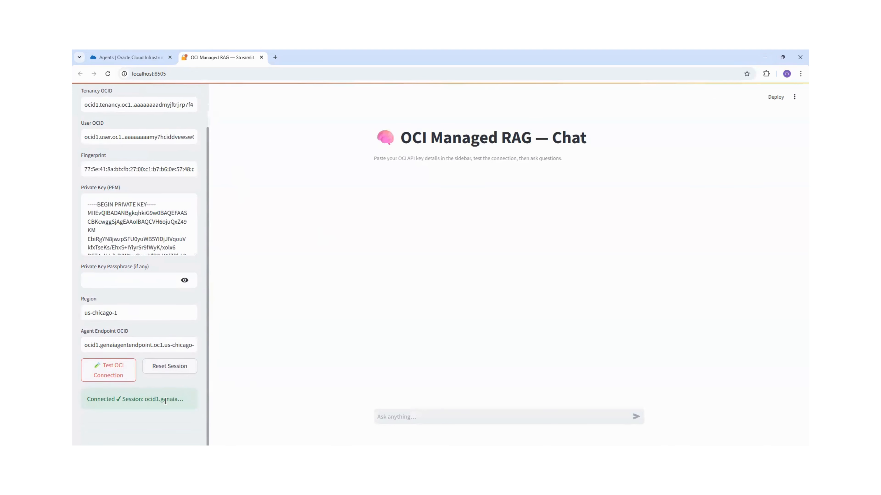
scroll(189, 357, up, 2)
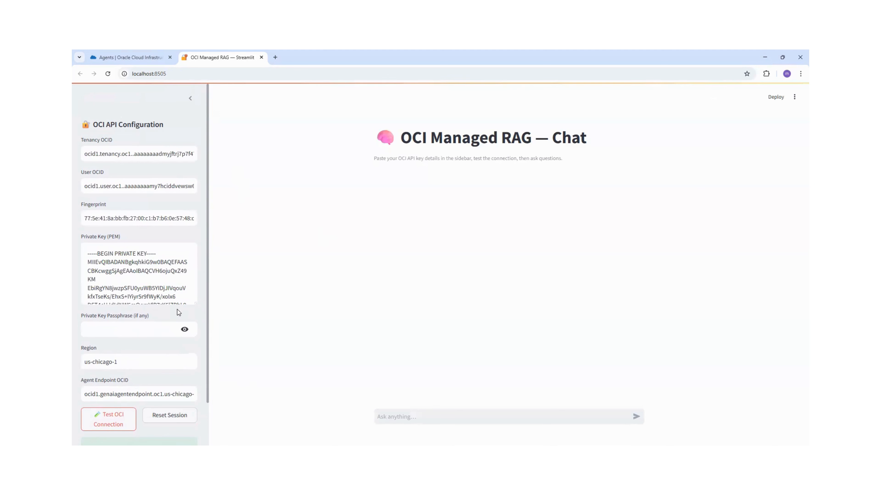
Ask the chat "what is the OCI cloud" and expand the answer's citations.
click(397, 417)
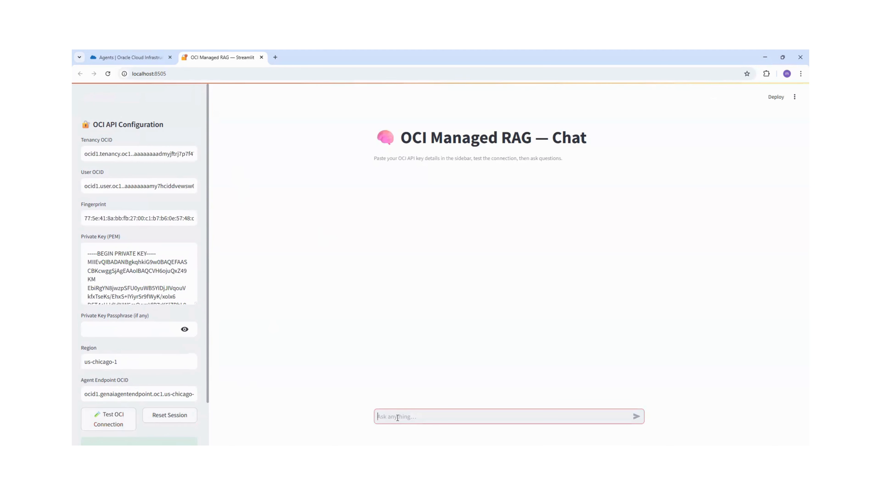
text(wht)
key(BackSpace)
text(at is the OCI cloud)
key(Return)
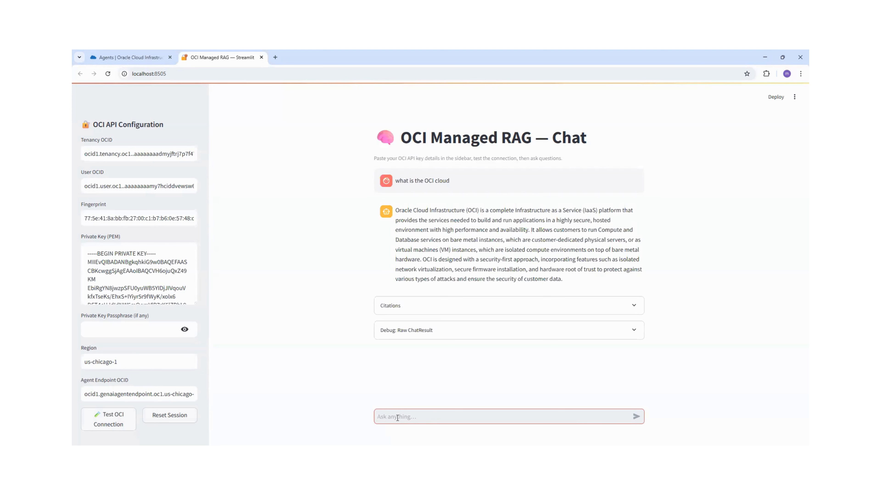
click(449, 311)
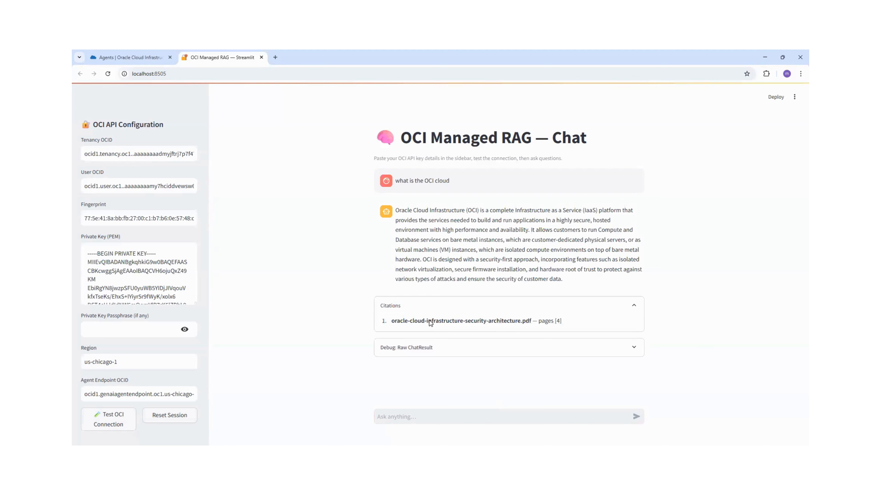
drag(421, 320, 551, 330)
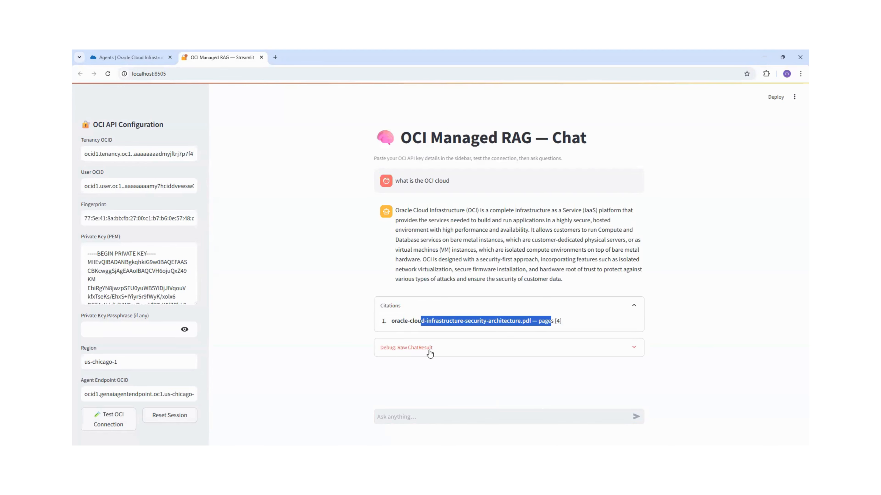
Ask "what is the CIS benchmark for OCI cloud" and expand the answer's citations.
click(399, 414)
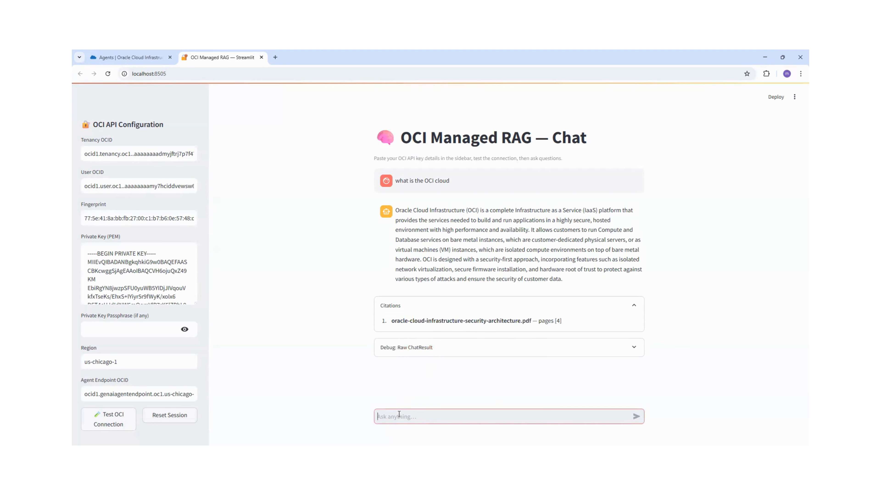
text(what is the CIS benchmark for OCI cloud)
key(Return)
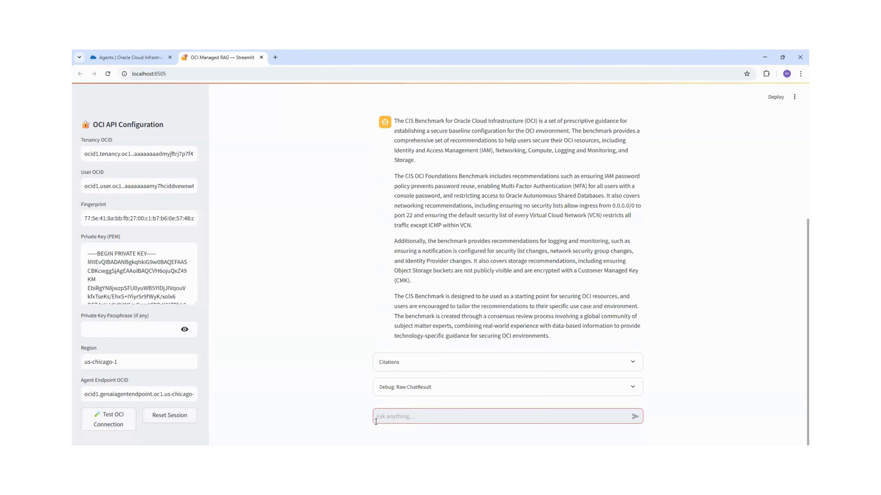
click(399, 362)
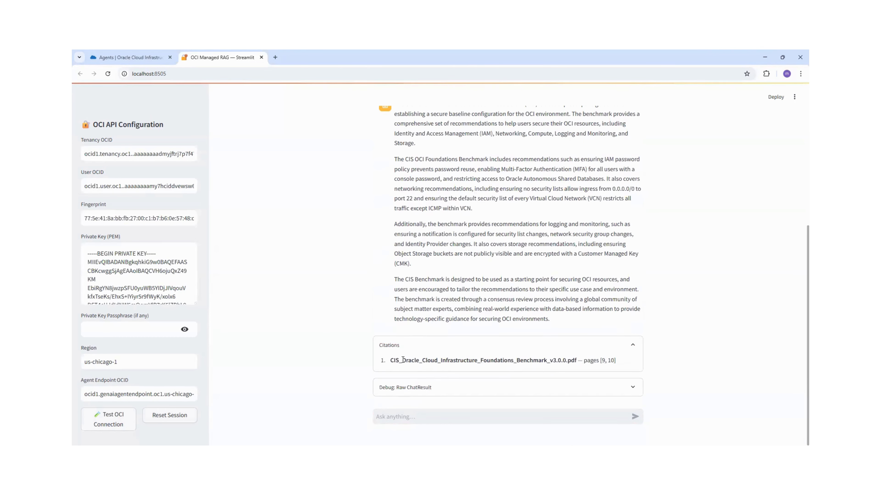
scroll(372, 294, up, 7)
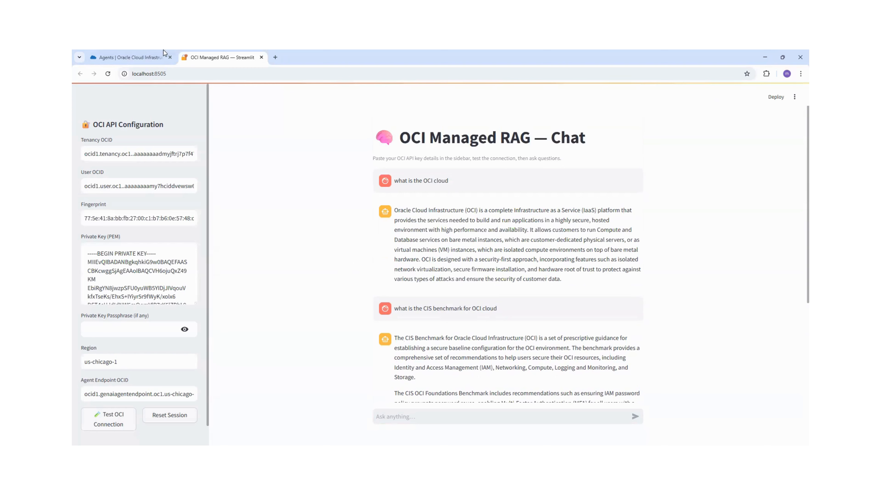
Switch to the Oracle Cloud console, open Generative AI Agents under Analytics & AI, and start creating an agent.
click(144, 60)
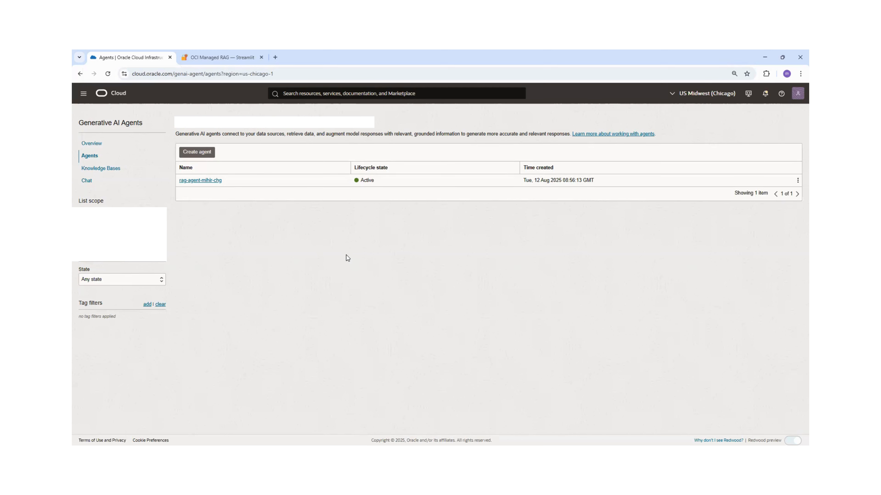
click(83, 100)
click(96, 237)
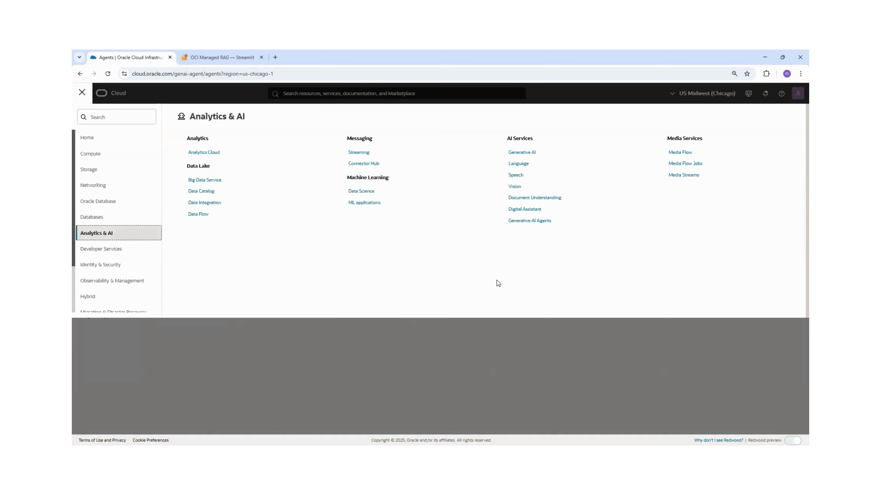
click(516, 224)
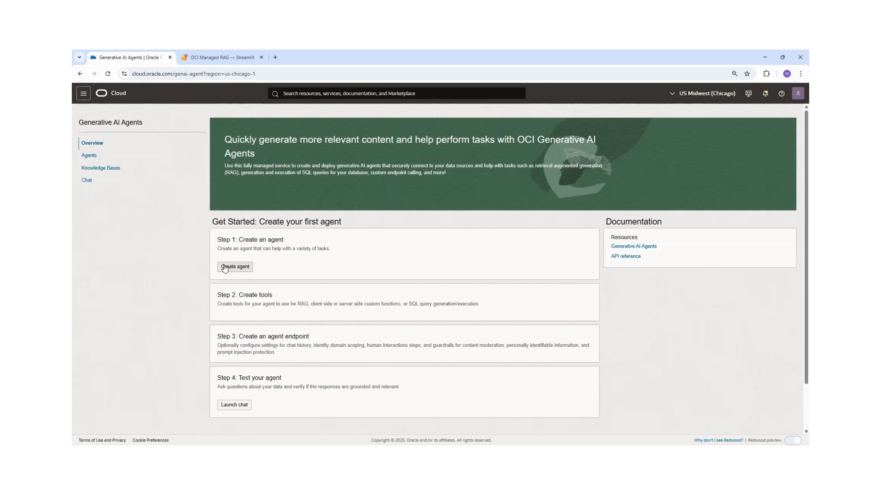
click(235, 266)
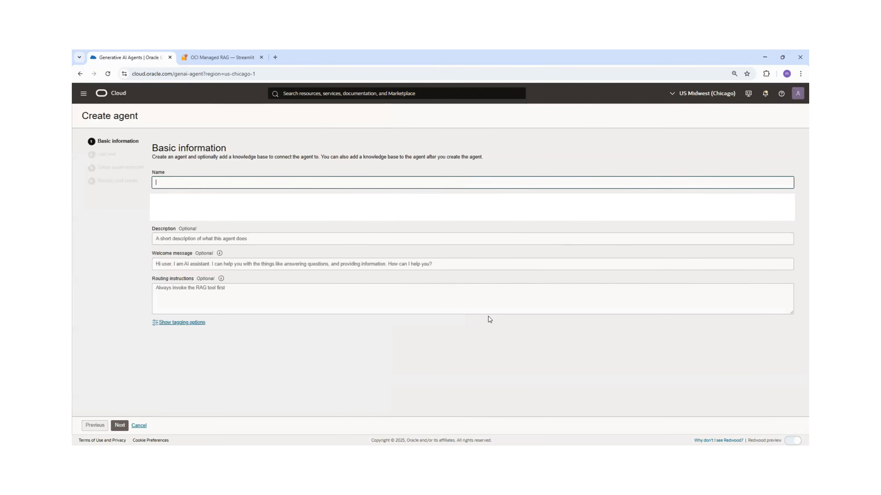
Name the new agent mihir_test_rag.
text(m)
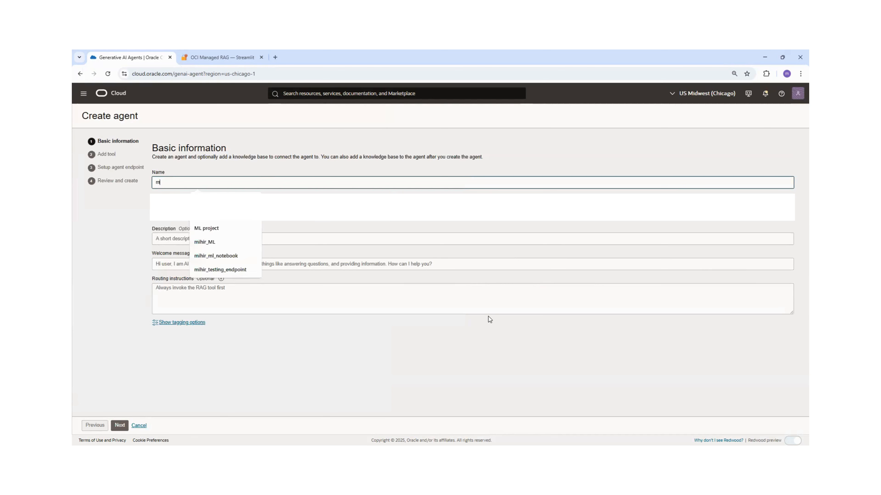
text(ihir)
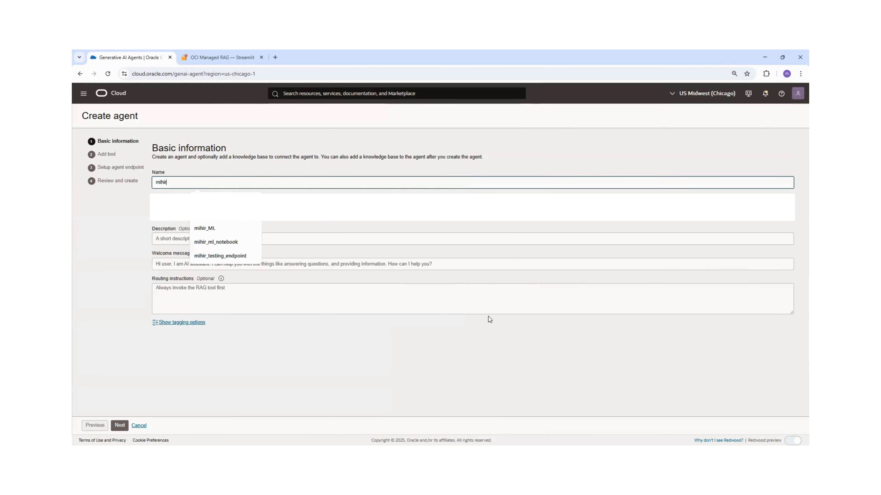
text(_test_r)
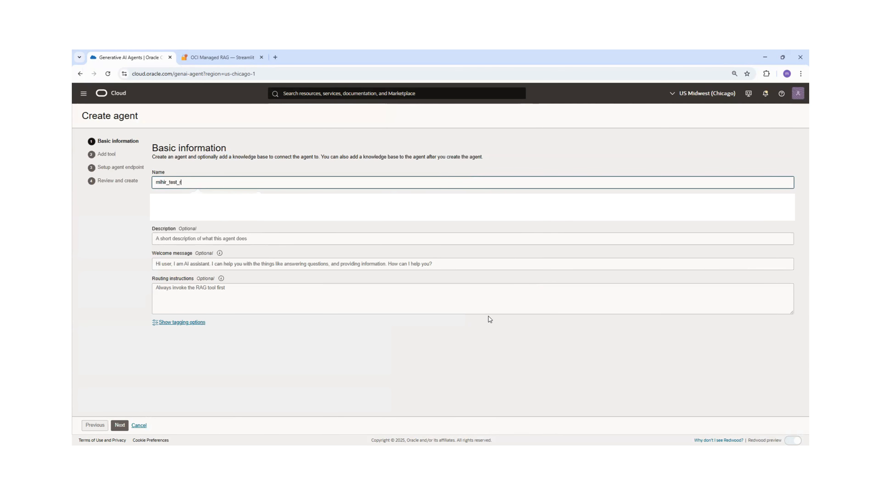
text(ag)
Set the welcome message to "Hi user, I am your Cloud AI Assistant. I can answer your questions from company documents.".
click(212, 236)
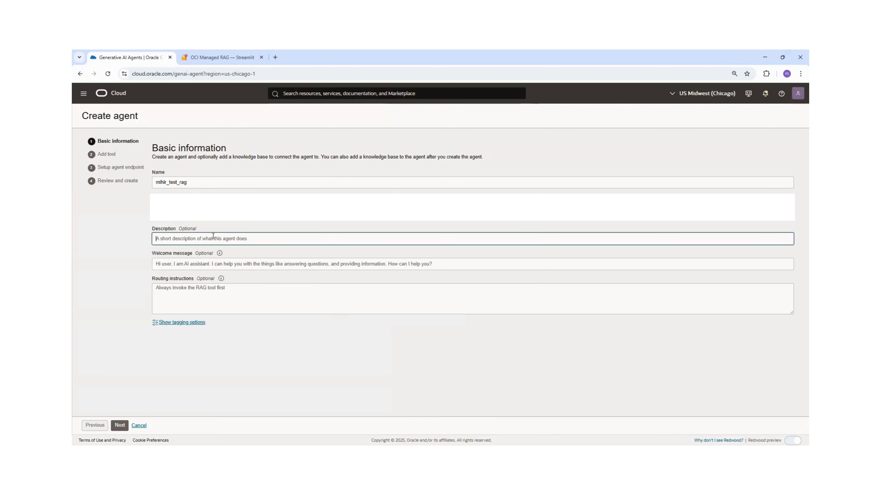
click(172, 266)
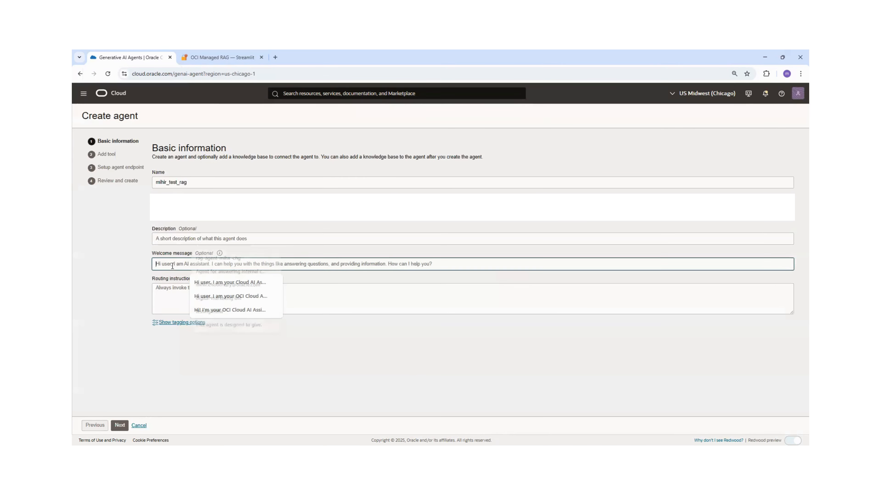
click(207, 282)
Copy the welcome message into the description and trim it to "Hi user, I am your Cloud AI Assistant.".
triple_click(225, 266)
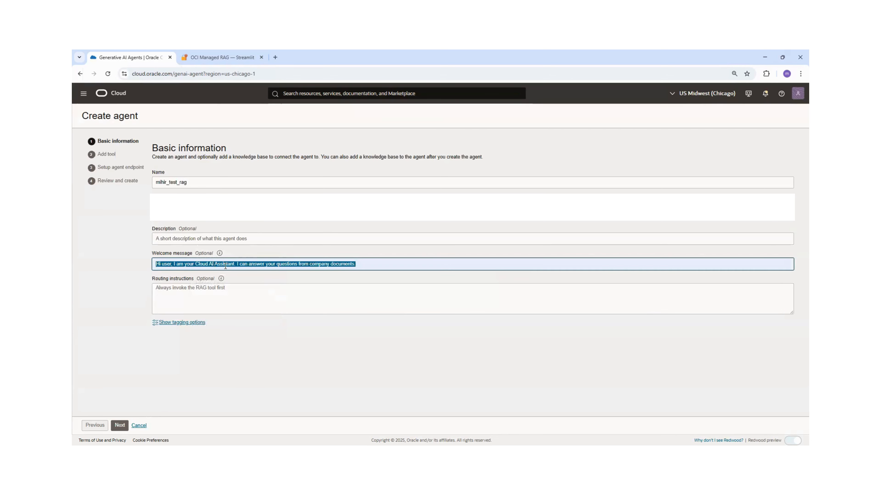
key(ctrl+c)
click(184, 238)
key(ctrl+v)
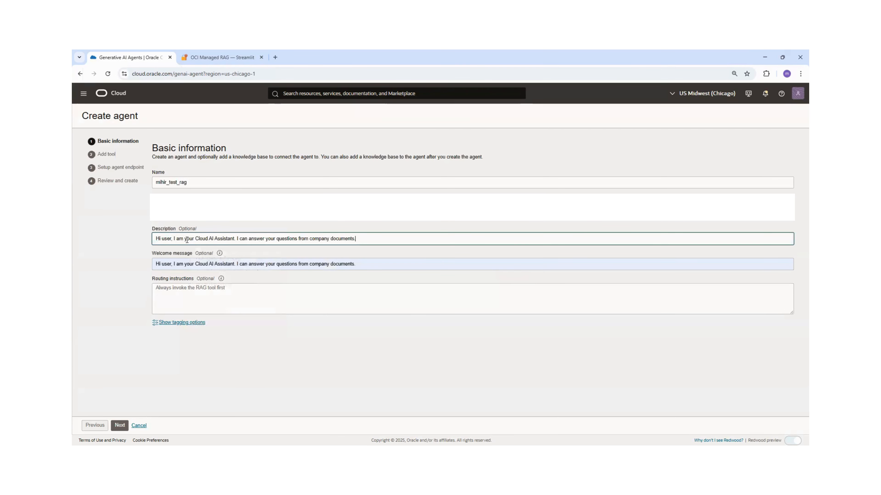
drag(235, 239, 478, 246)
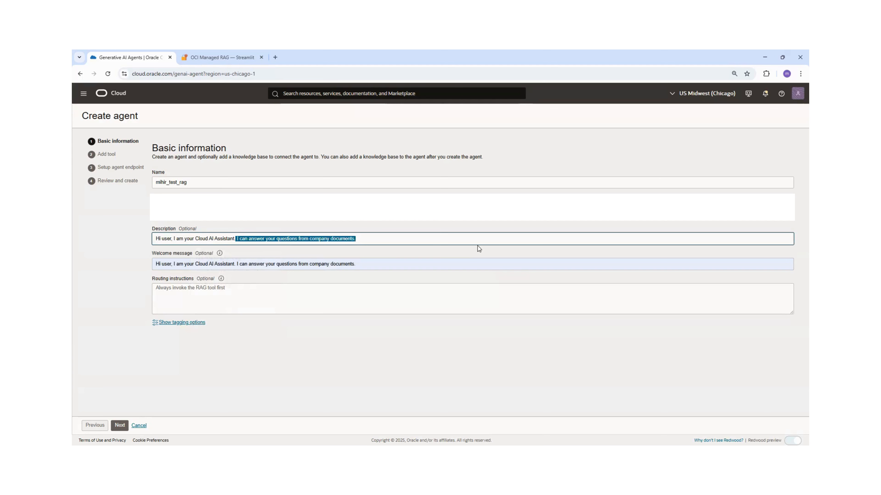
key(BackSpace)
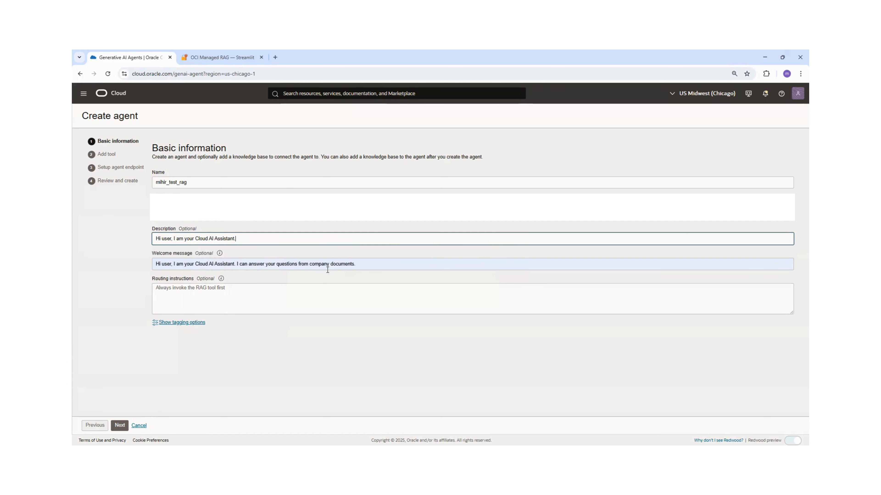
Leave the routing instructions empty and advance to the tool stage of agent creation.
click(232, 290)
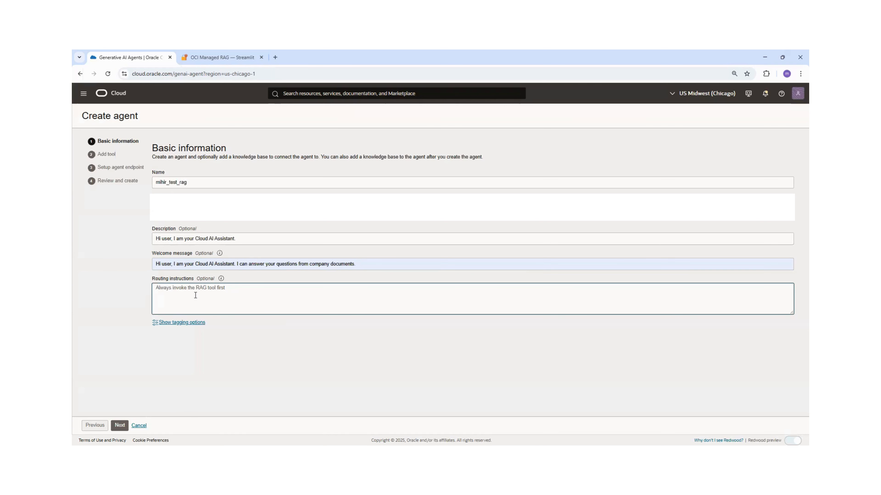
click(120, 425)
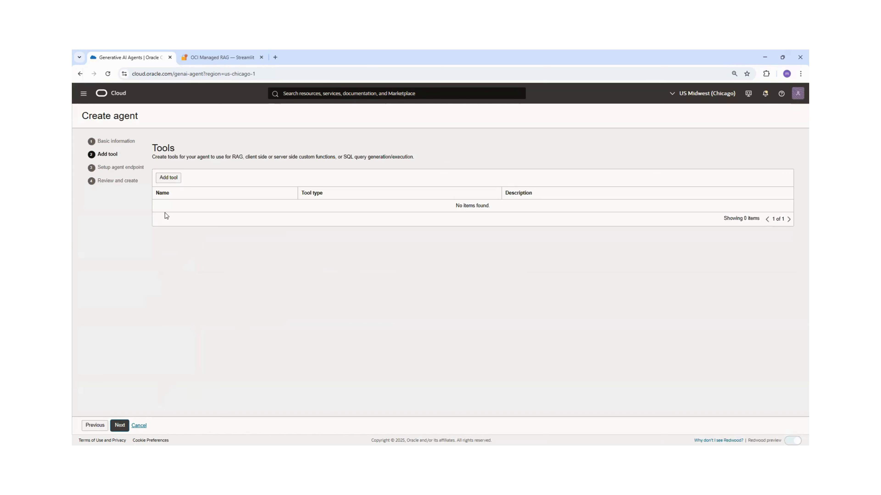
click(168, 179)
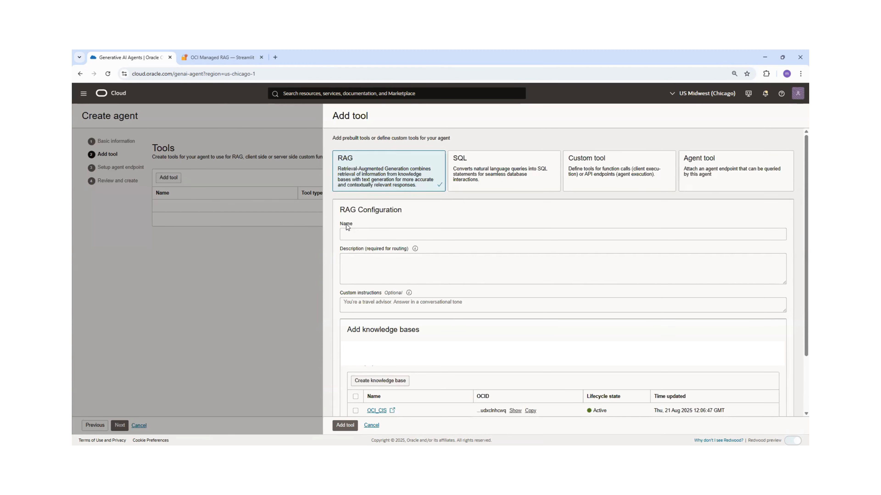
click(354, 230)
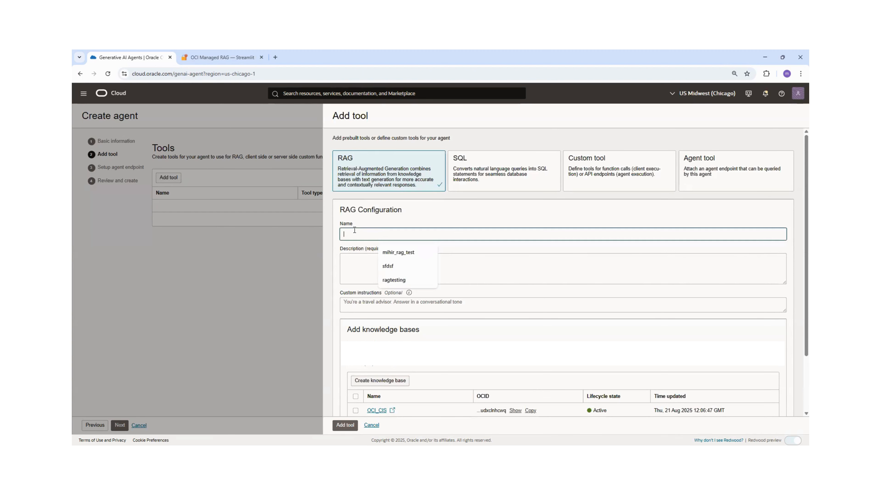
click(398, 253)
scroll(390, 259, down, 1)
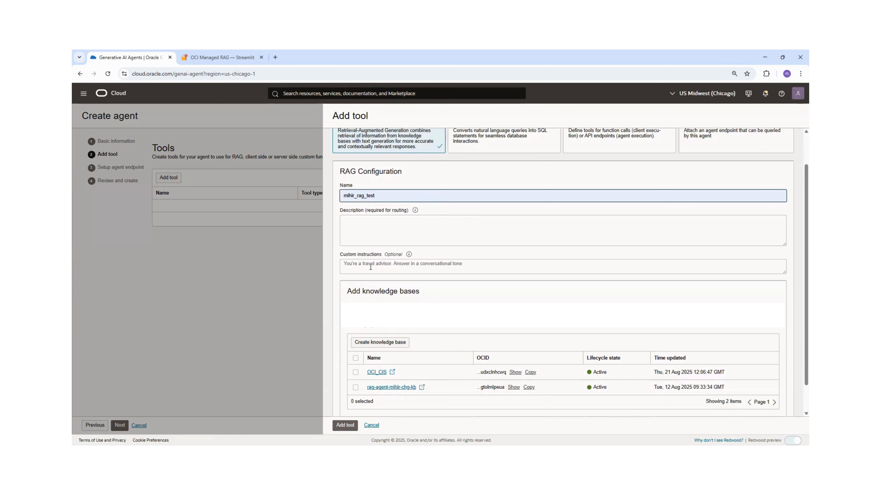
scroll(370, 267, down, 1)
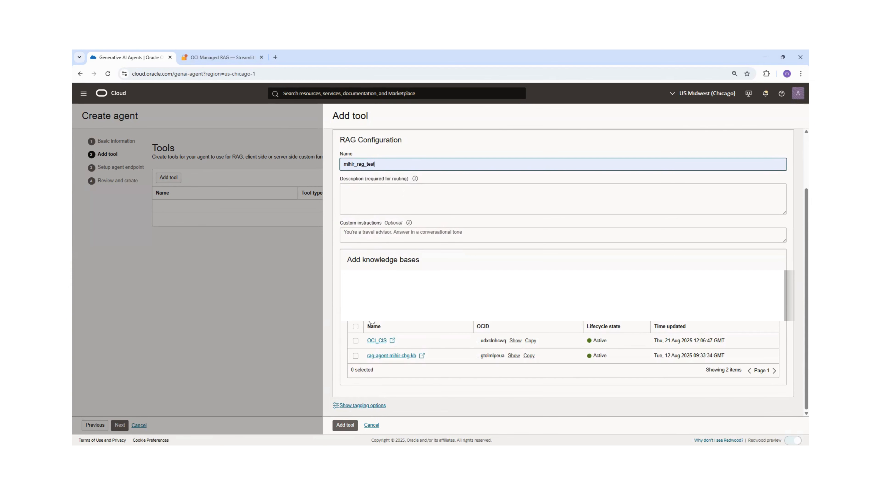
click(371, 320)
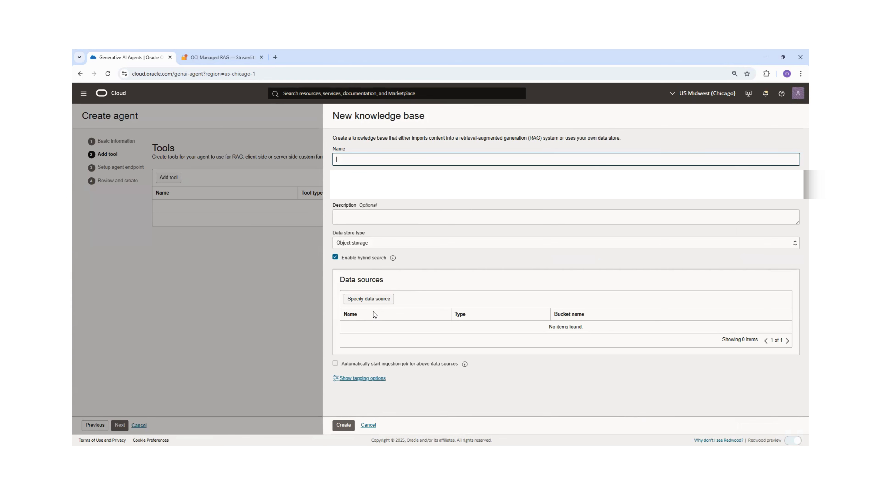
click(371, 248)
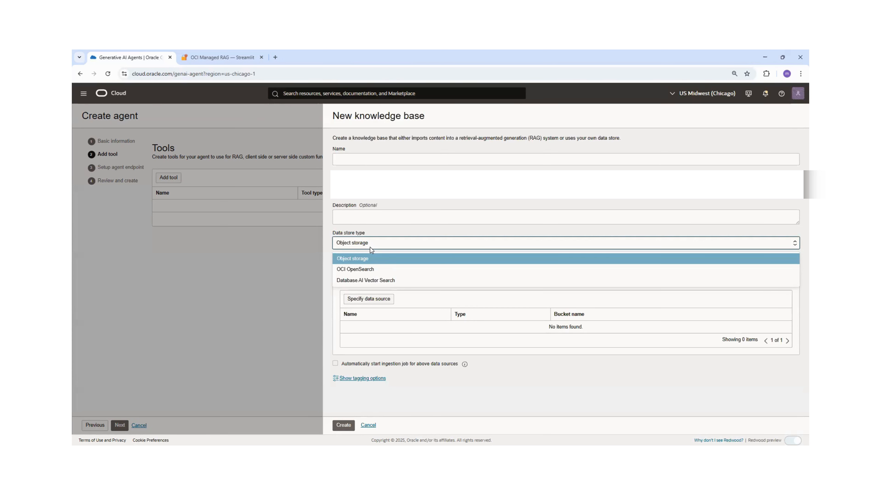
click(366, 259)
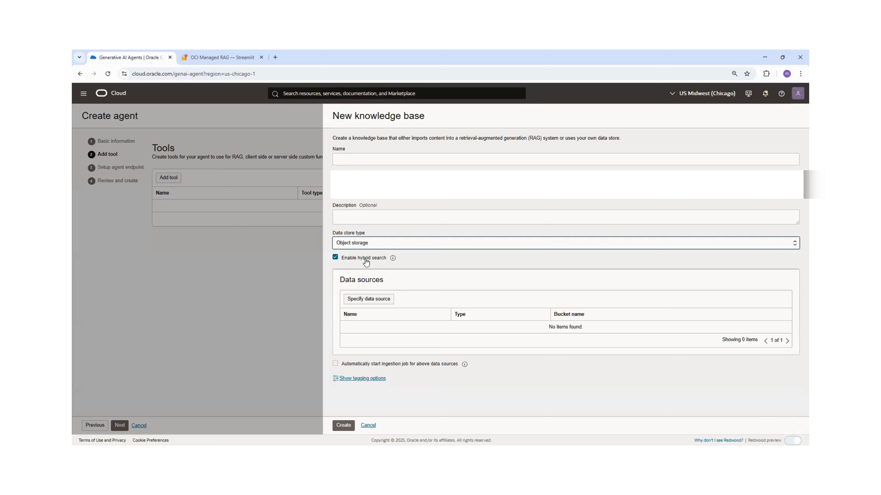
click(358, 154)
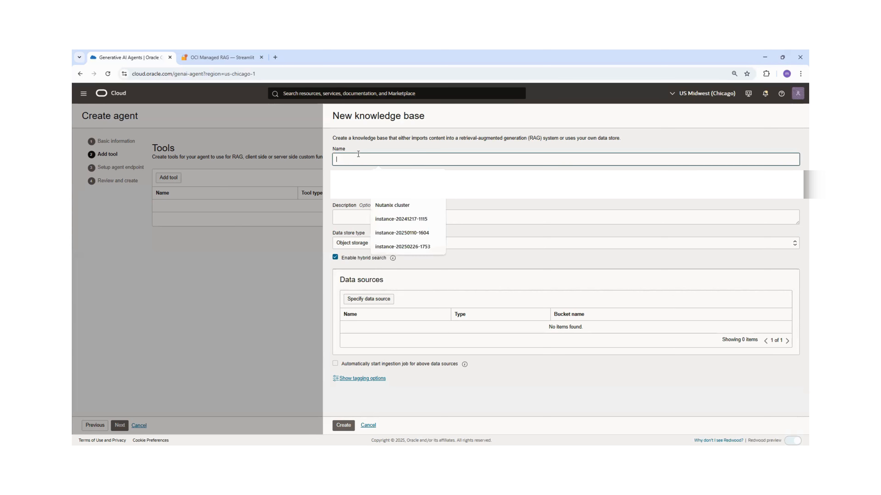
text(testo)
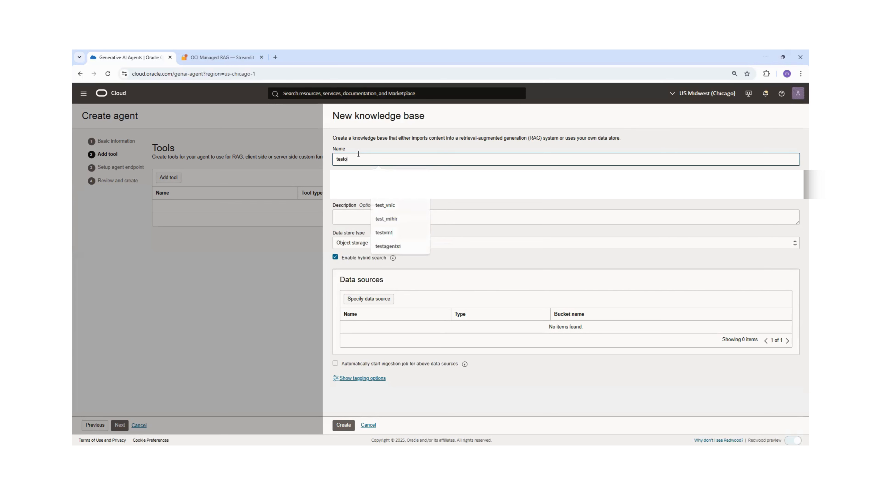
text(cidocs)
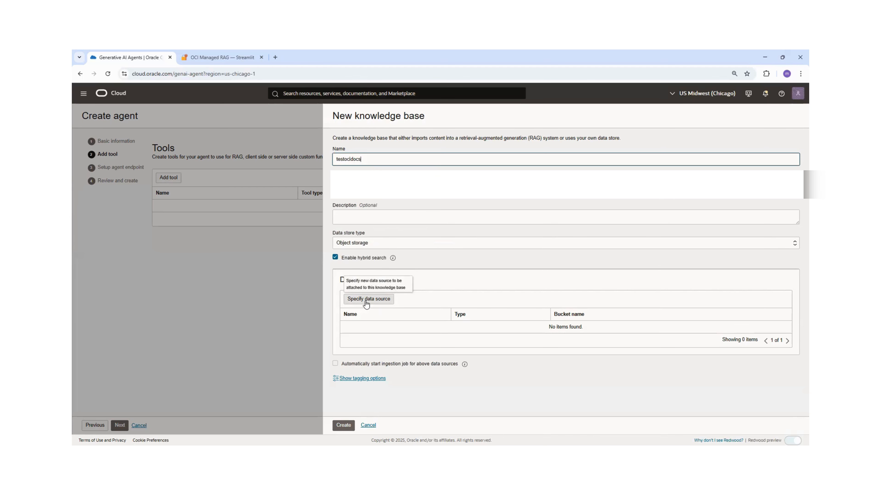
click(368, 300)
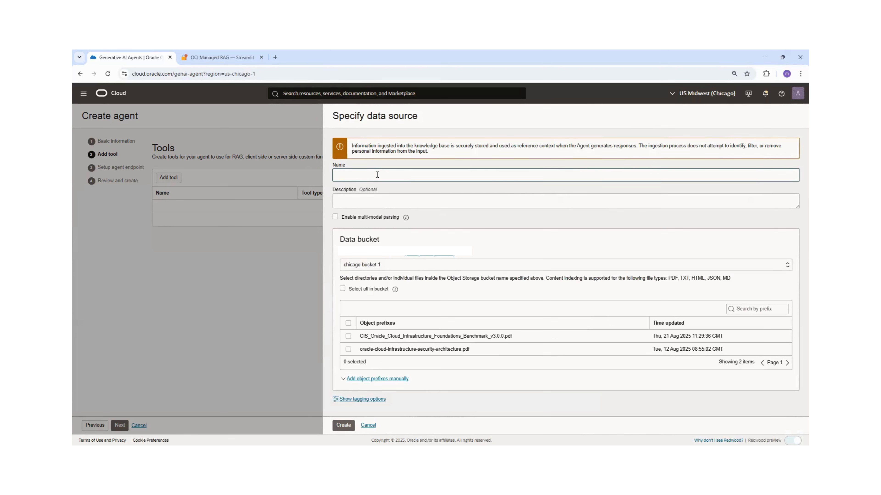
text(d)
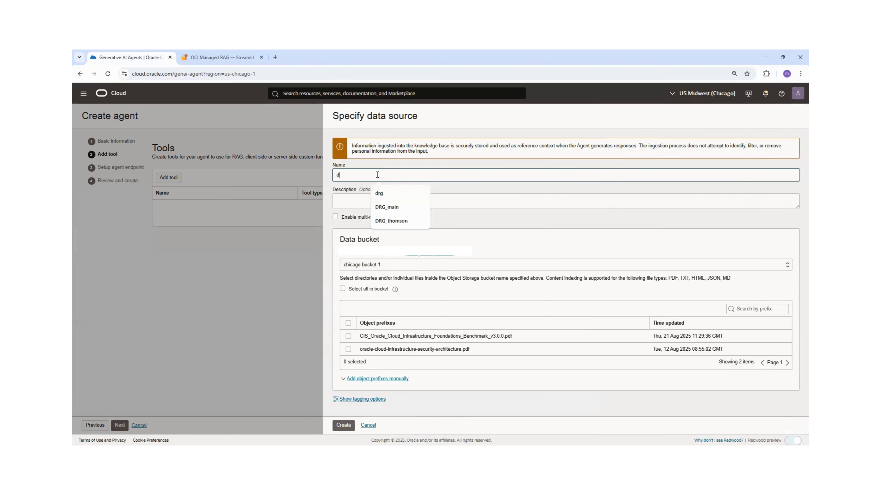
text(s-)
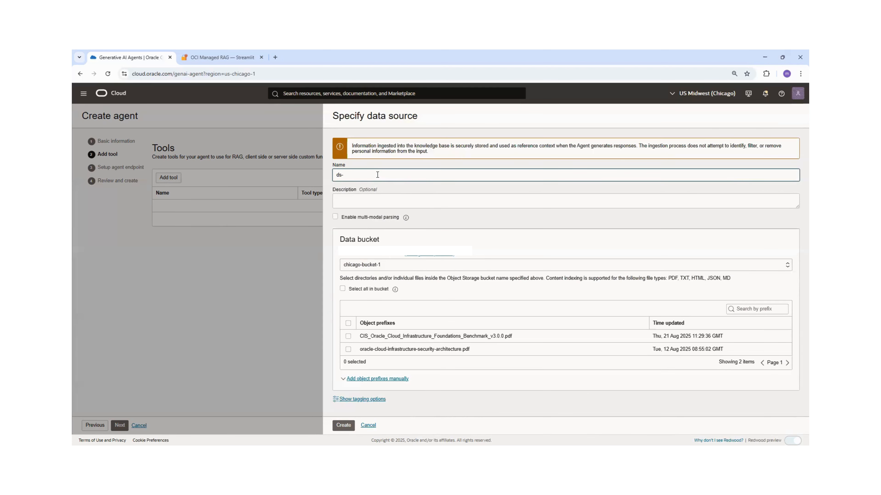
text(oracledocs)
click(348, 323)
click(348, 324)
click(348, 336)
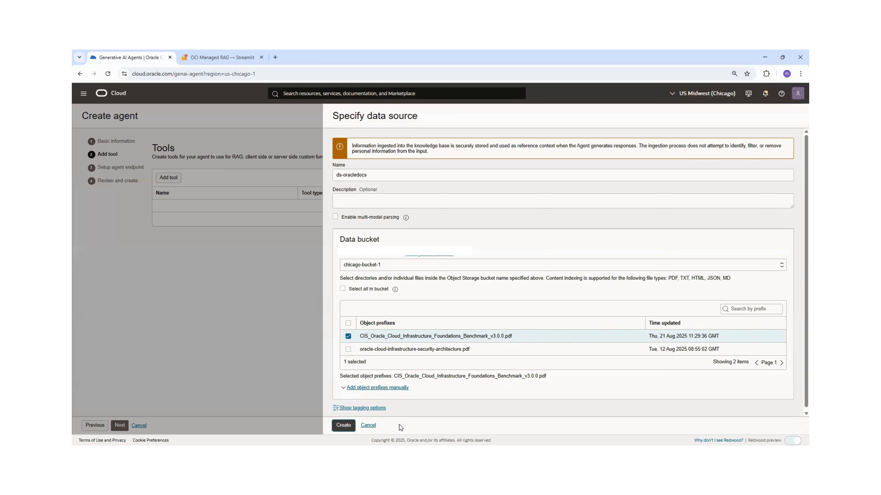
click(365, 427)
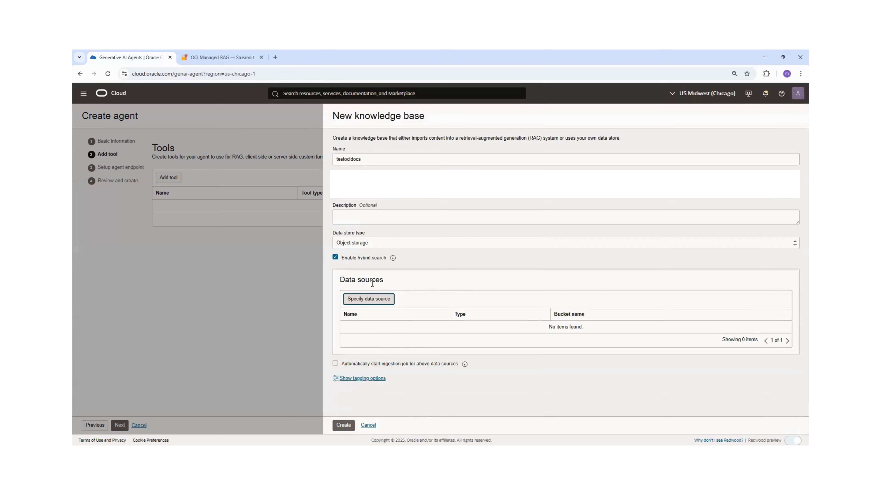
click(369, 426)
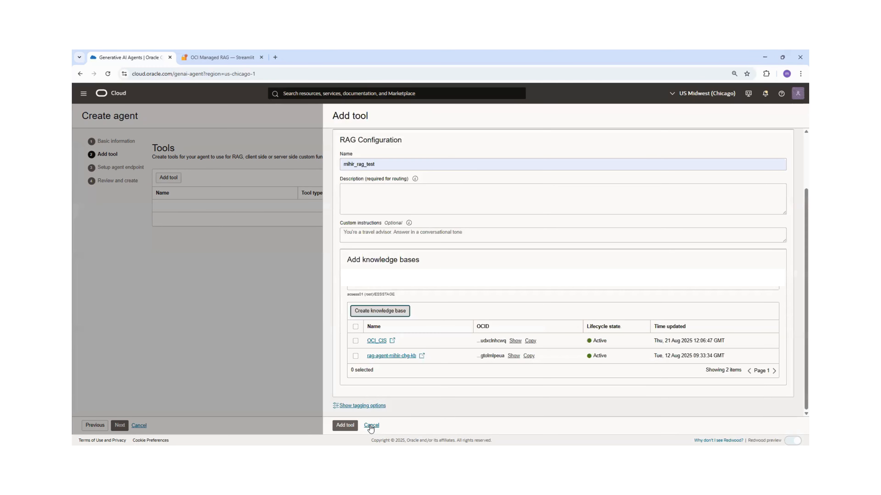
click(371, 426)
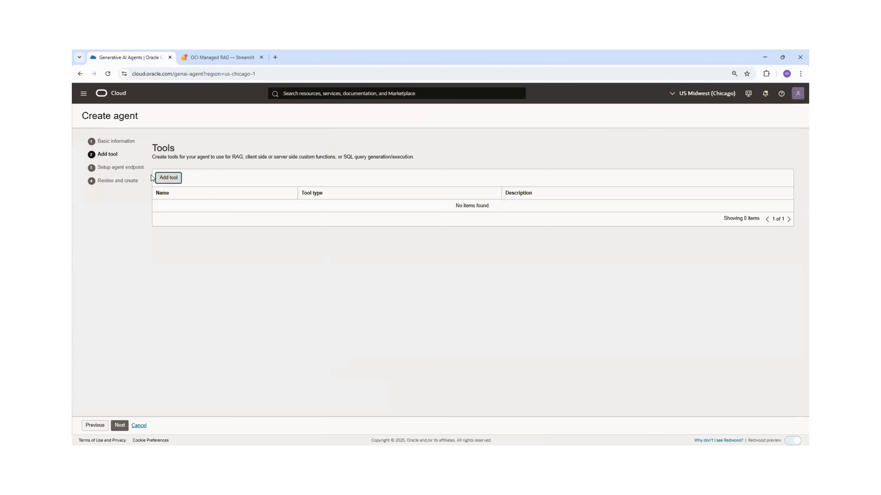
Review the agent endpoint guardrail settings and the summary, then cancel creating the agent.
click(133, 170)
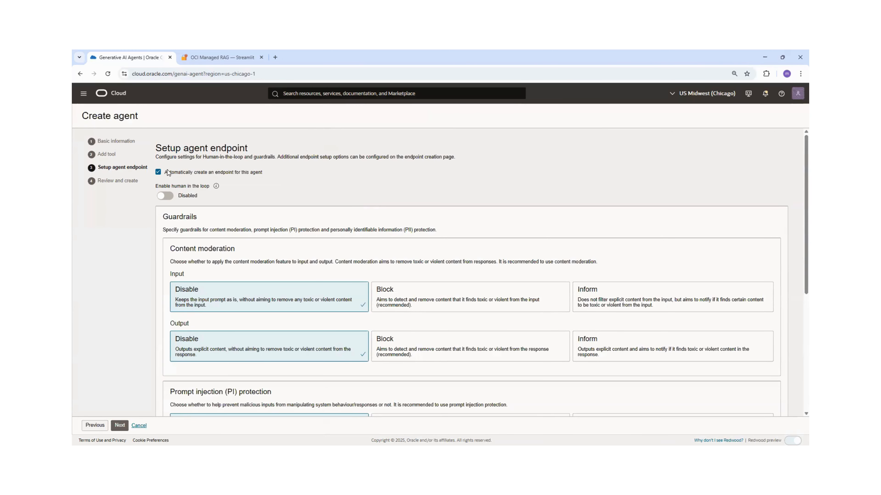
mouse_move(215, 186)
scroll(249, 207, down, 4)
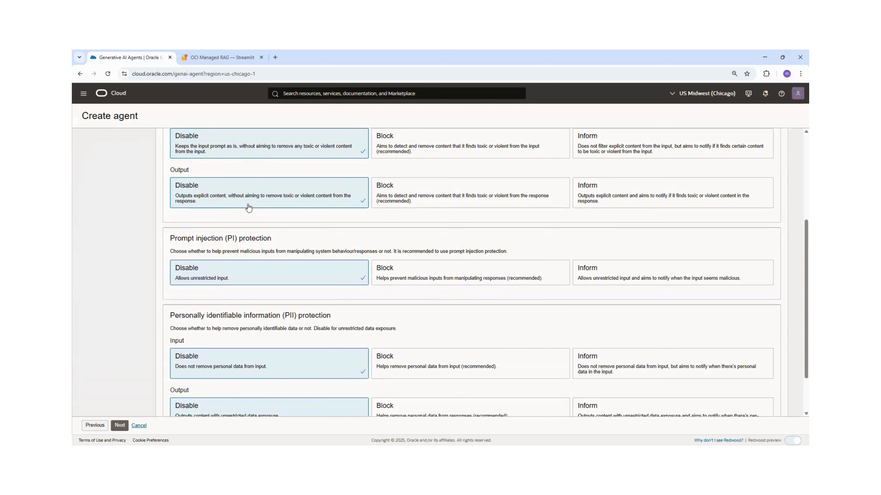
scroll(249, 210, down, 2)
scroll(244, 233, up, 6)
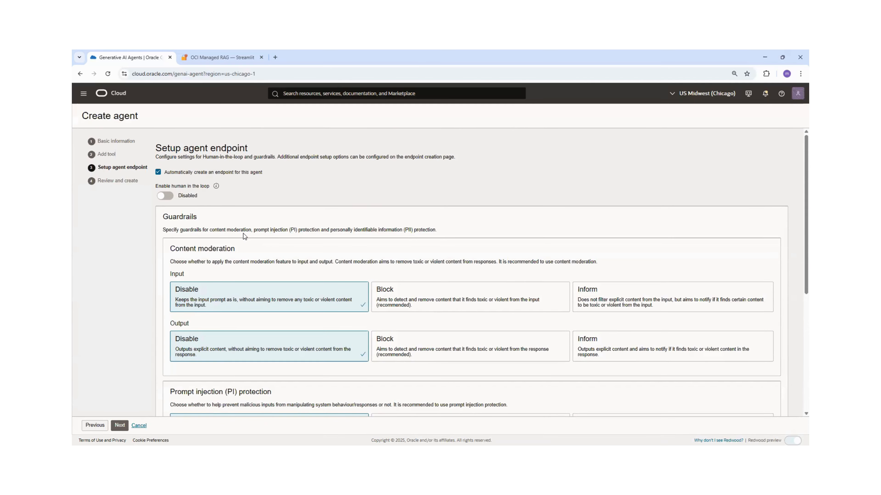
scroll(243, 234, down, 1)
scroll(239, 227, up, 1)
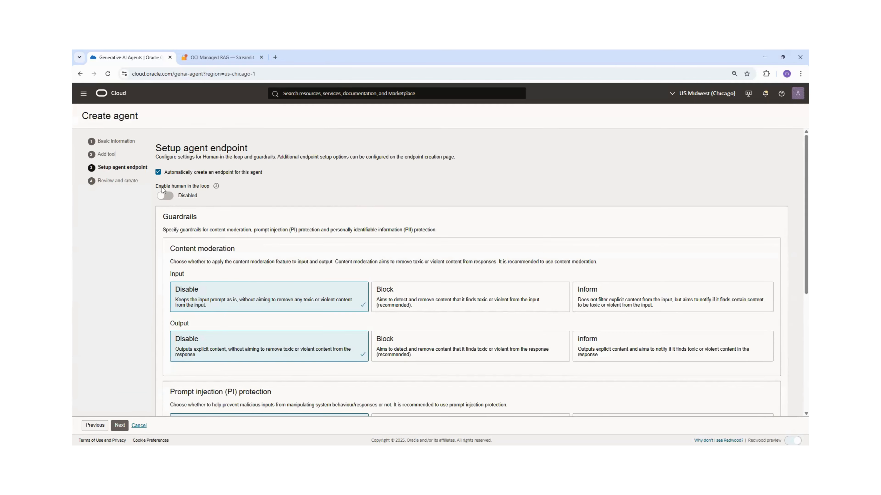
click(125, 181)
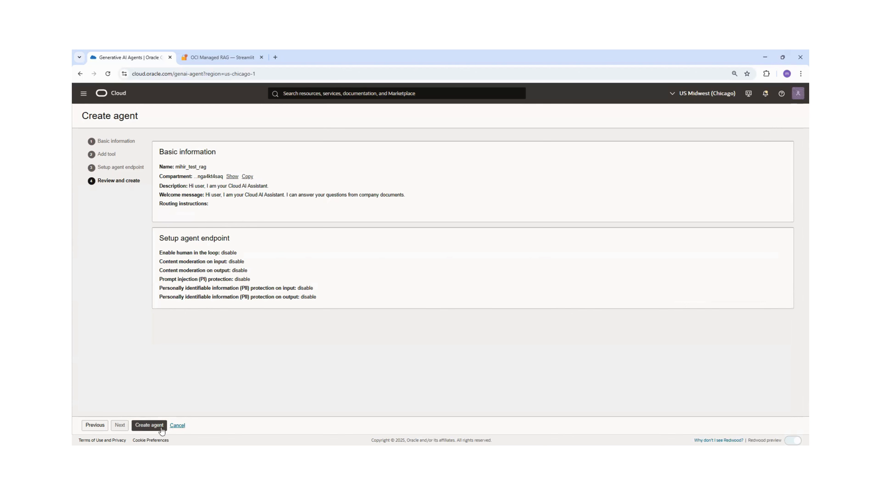
click(174, 427)
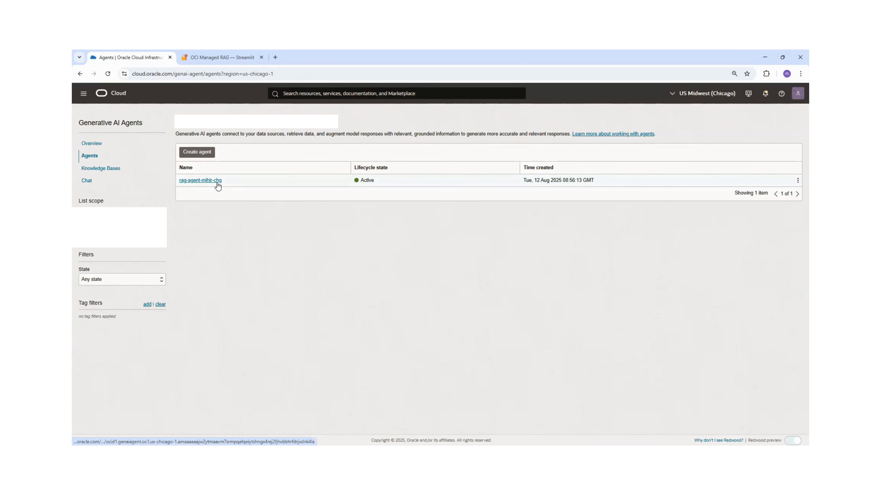
click(217, 181)
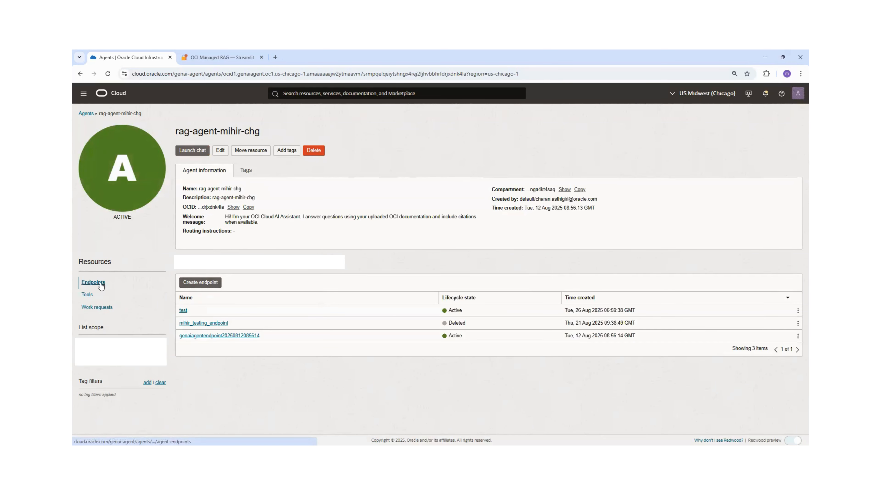
click(204, 337)
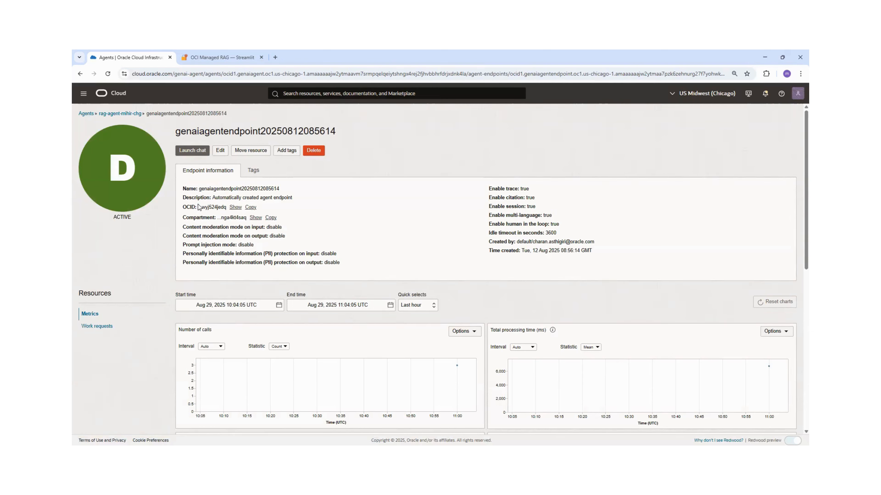
click(234, 208)
drag(218, 208, 334, 206)
drag(393, 207, 394, 207)
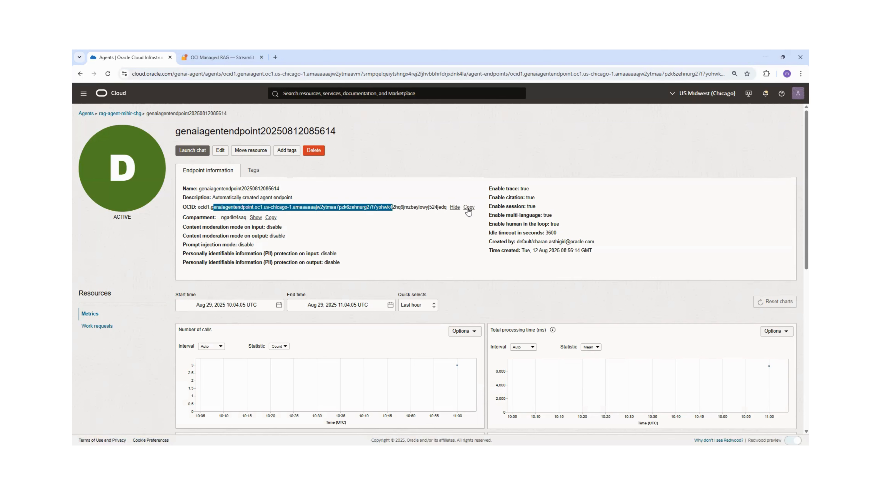
click(455, 208)
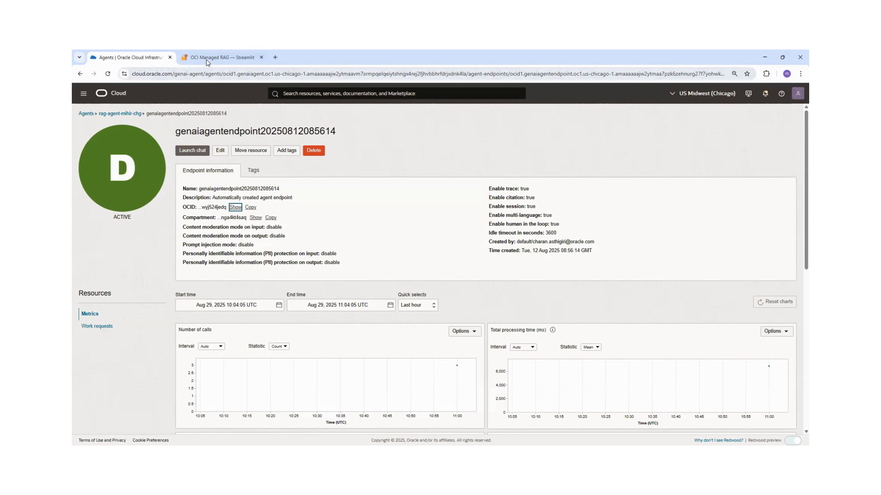
click(217, 57)
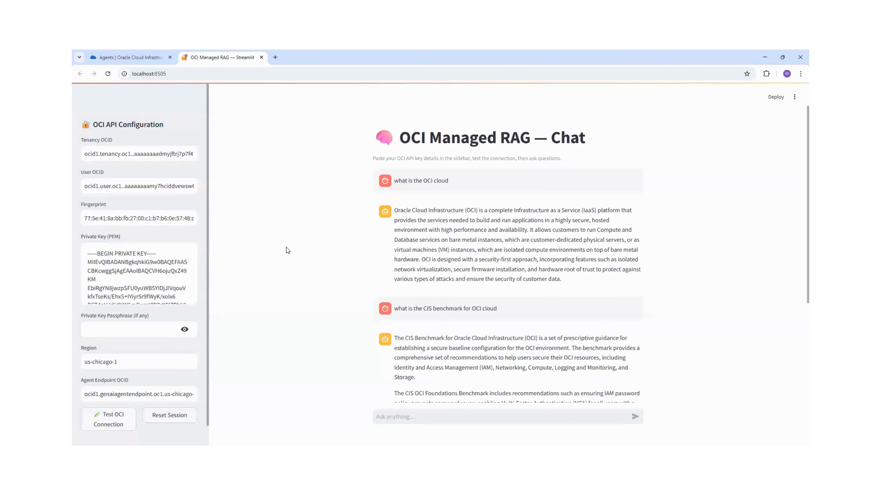